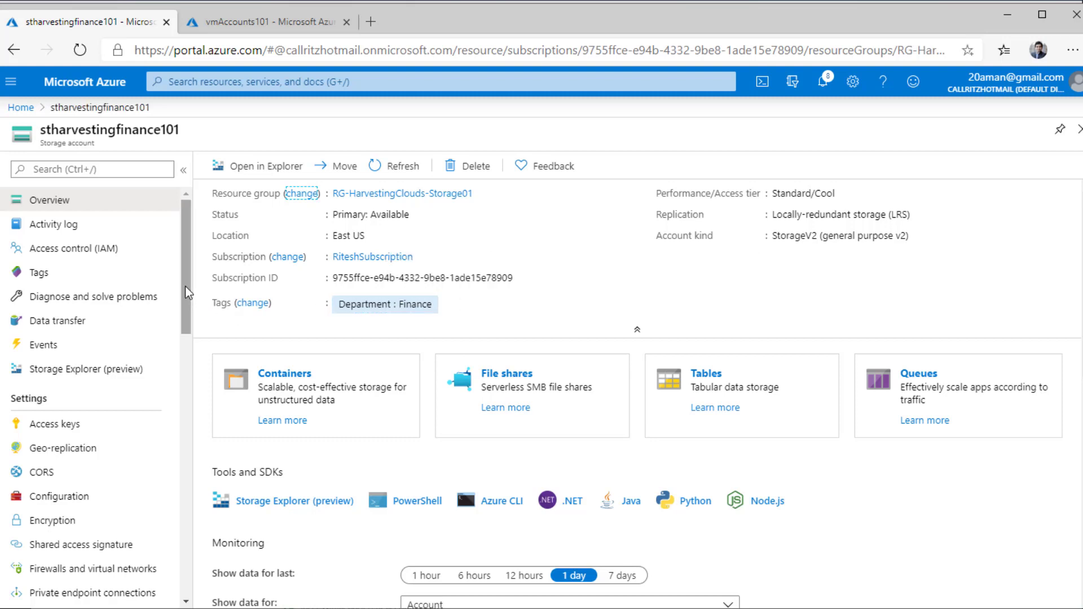
# Step: Change the storage account's replication to Geo-redundant storage (GRS) in its configuration and save the change
pyautogui.scroll(-1, 188, 299)
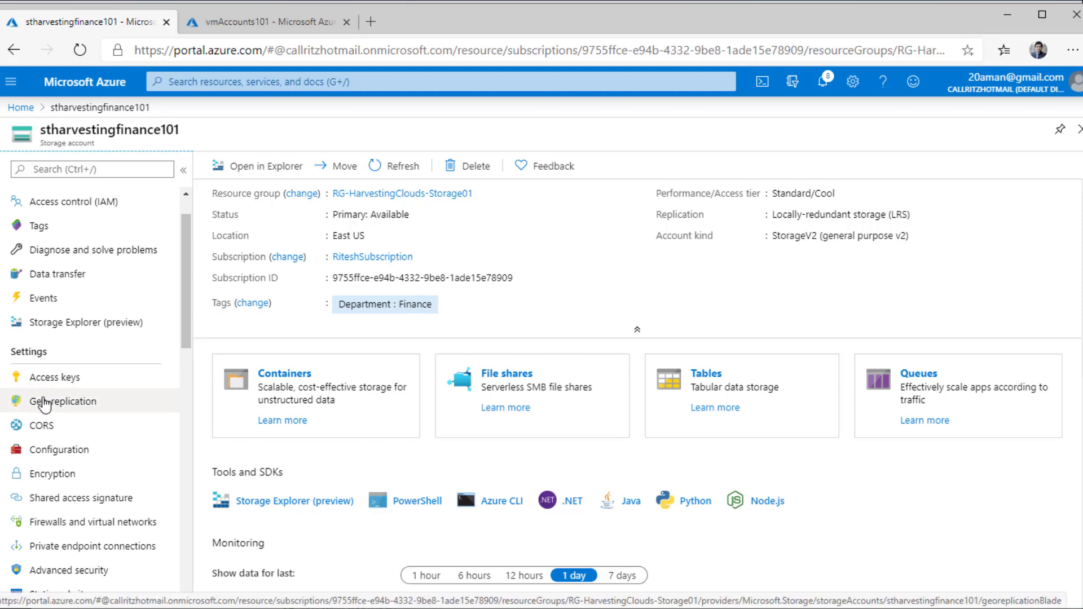
pyautogui.click(45, 404)
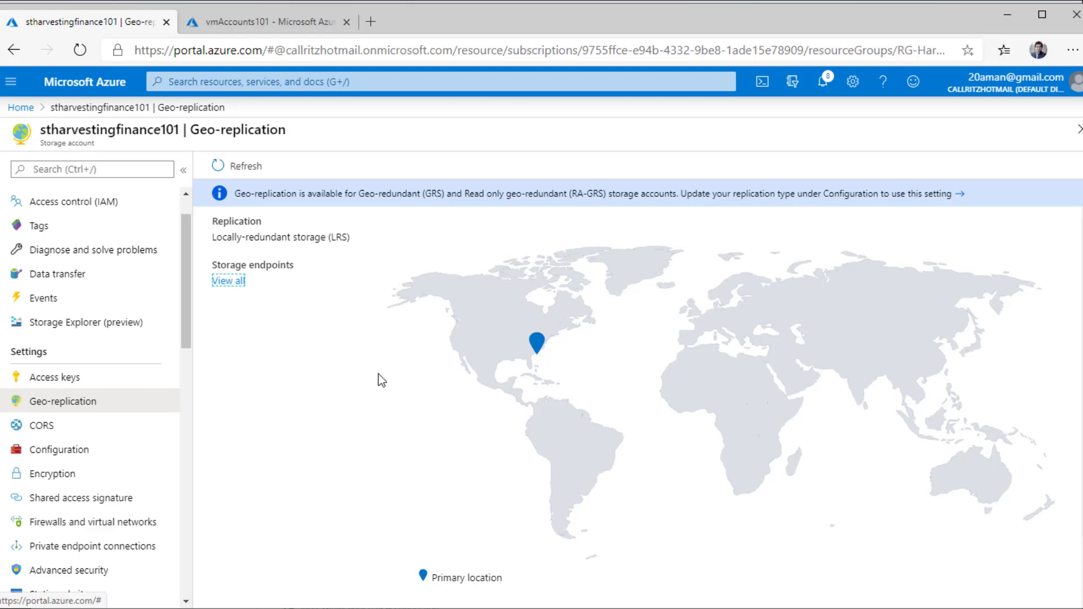
pyautogui.click(48, 458)
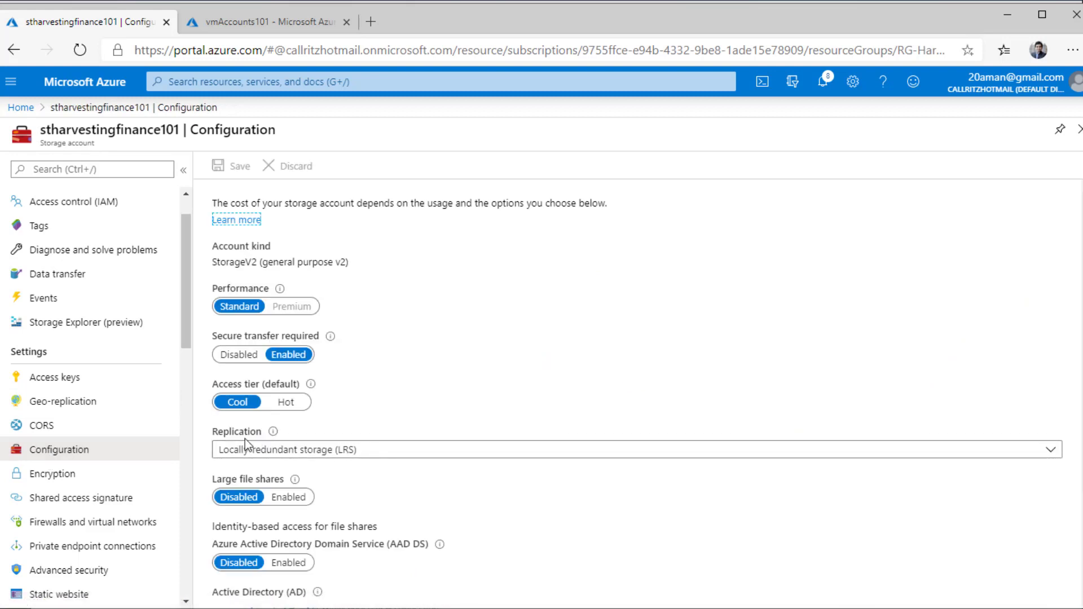
pyautogui.click(441, 450)
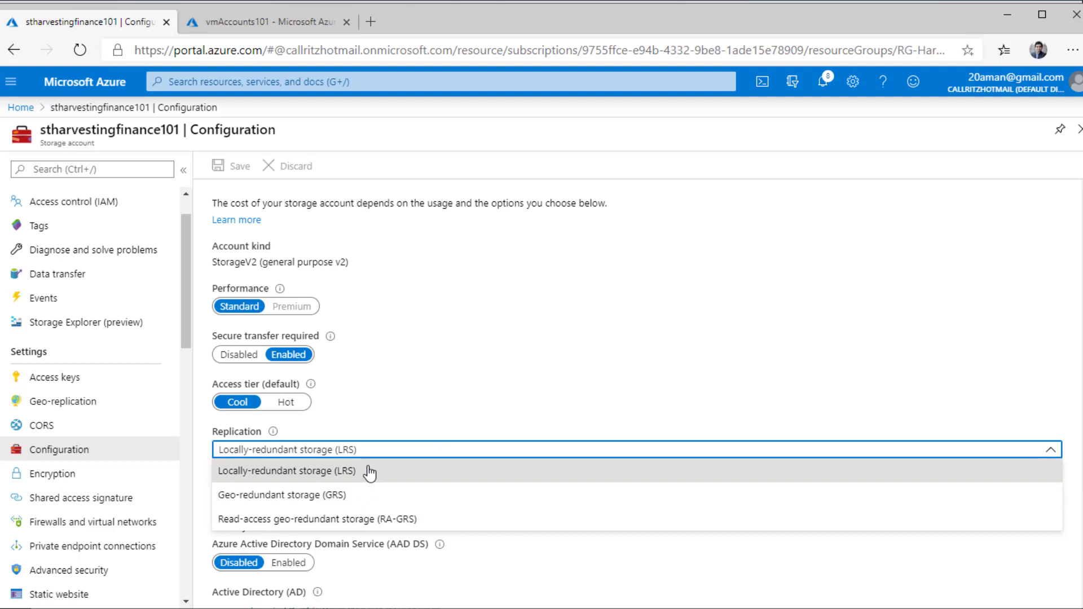
pyautogui.click(252, 497)
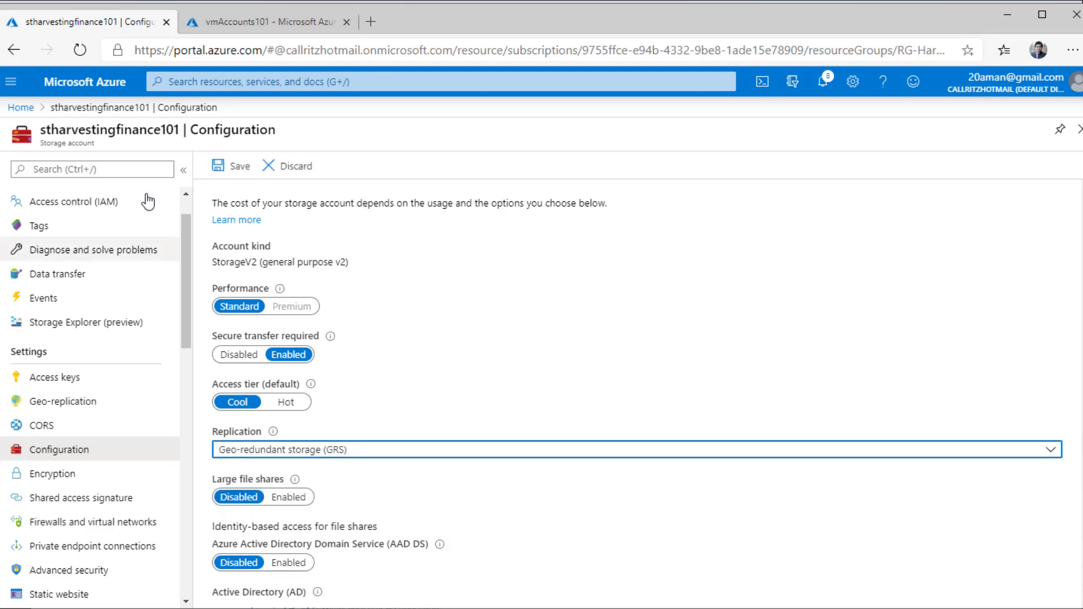
pyautogui.click(240, 168)
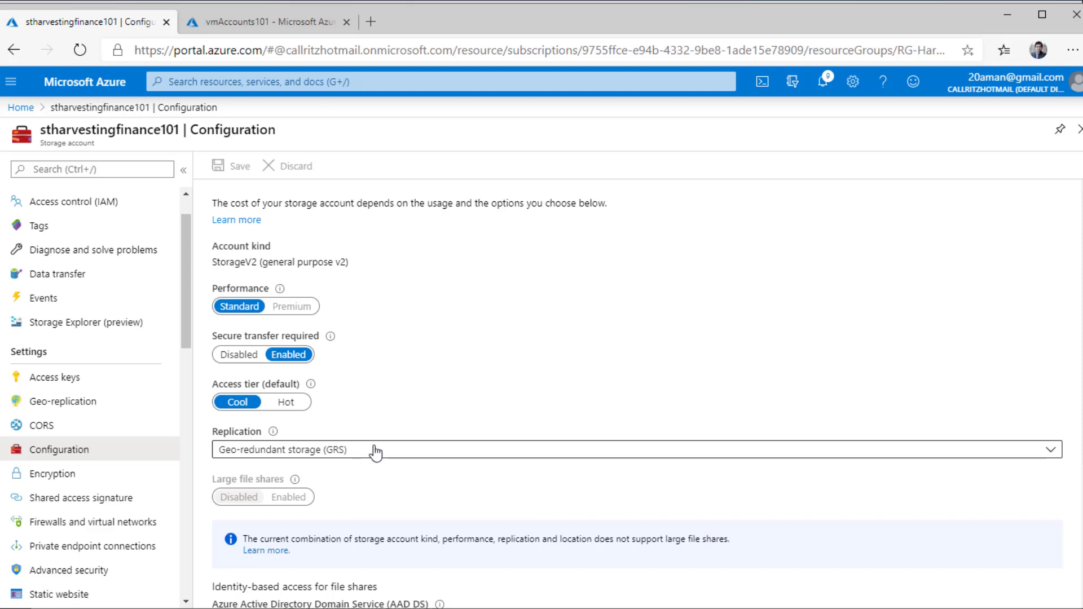
# Step: Review the storage account's geo-replication map and the primary and secondary data center locations with their status
pyautogui.click(123, 403)
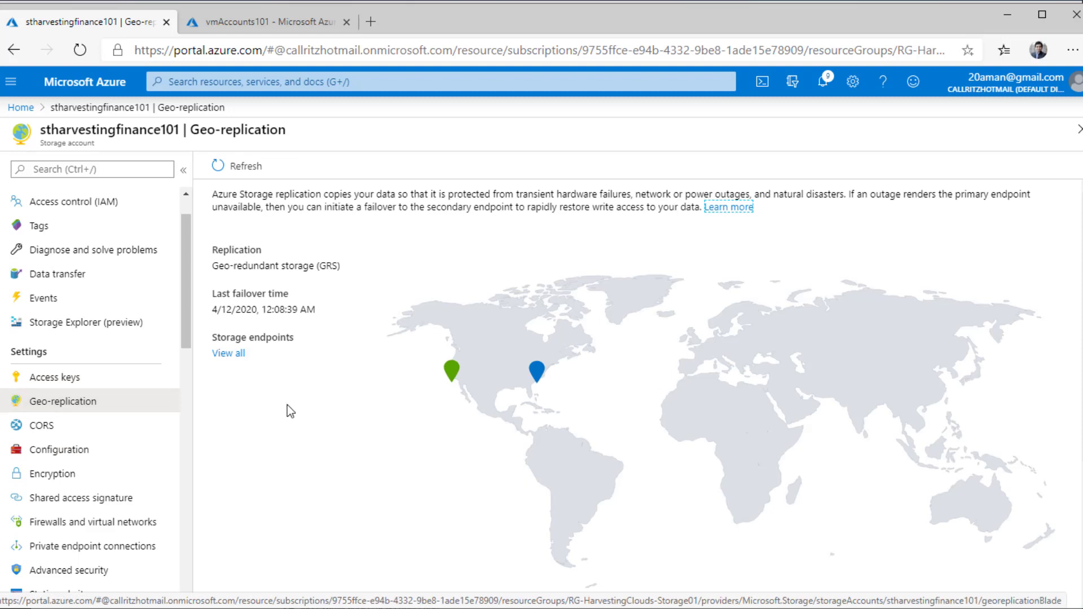
pyautogui.scroll(-4, 395, 455)
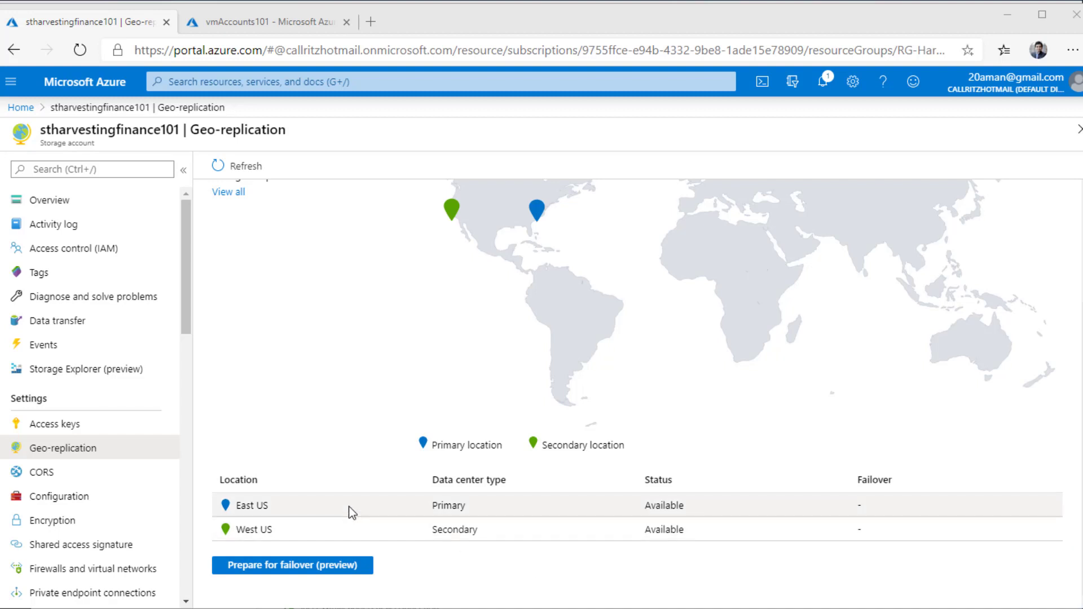
pyautogui.scroll(2, 352, 513)
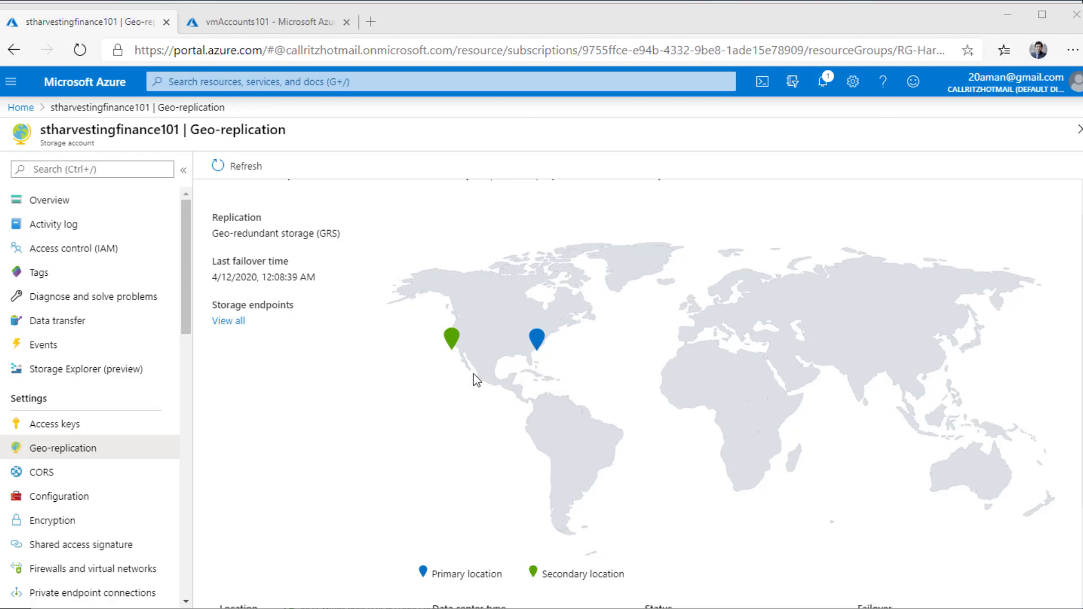
pyautogui.scroll(-2, 441, 389)
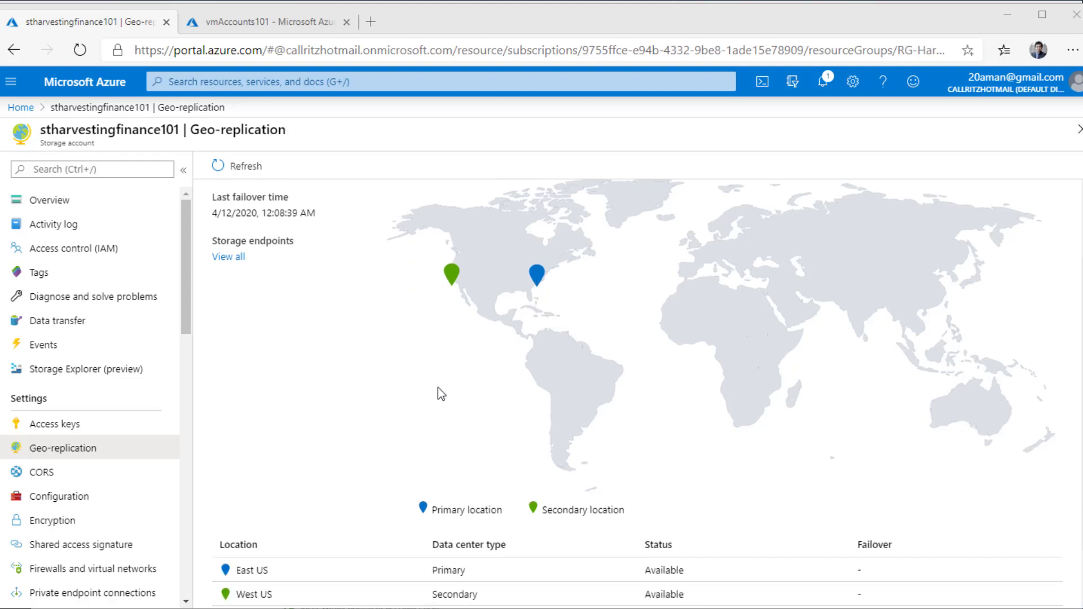
pyautogui.scroll(3, 323, 311)
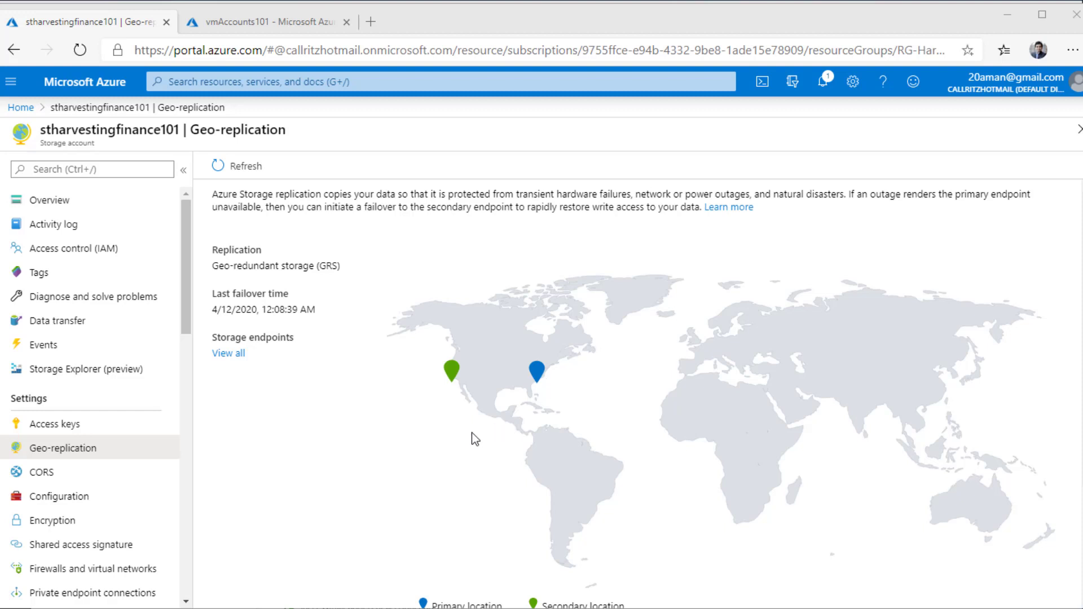
pyautogui.doubleClick(134, 126)
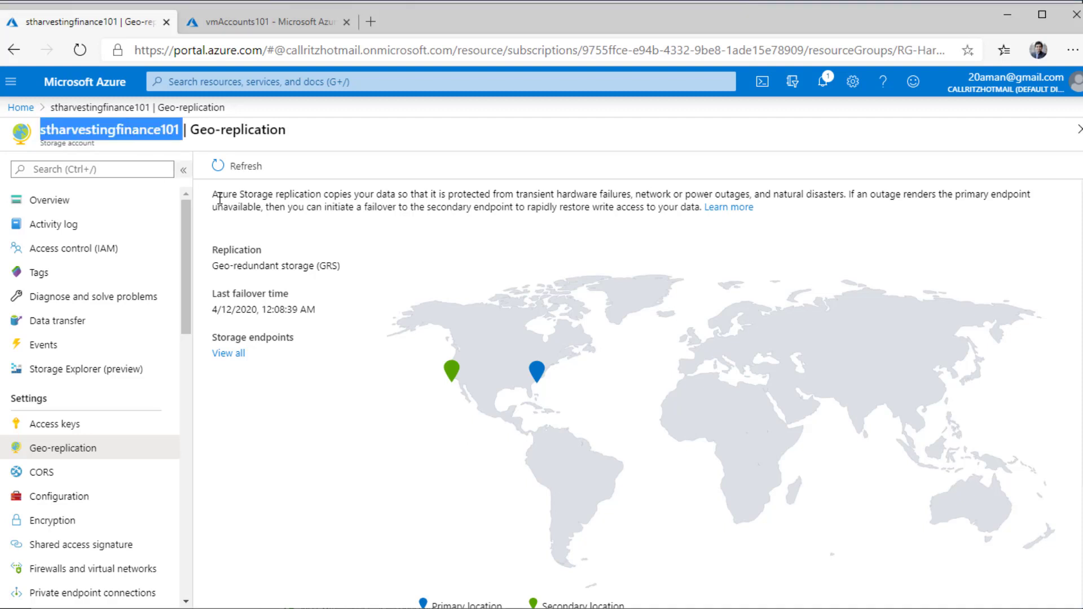
pyautogui.click(398, 482)
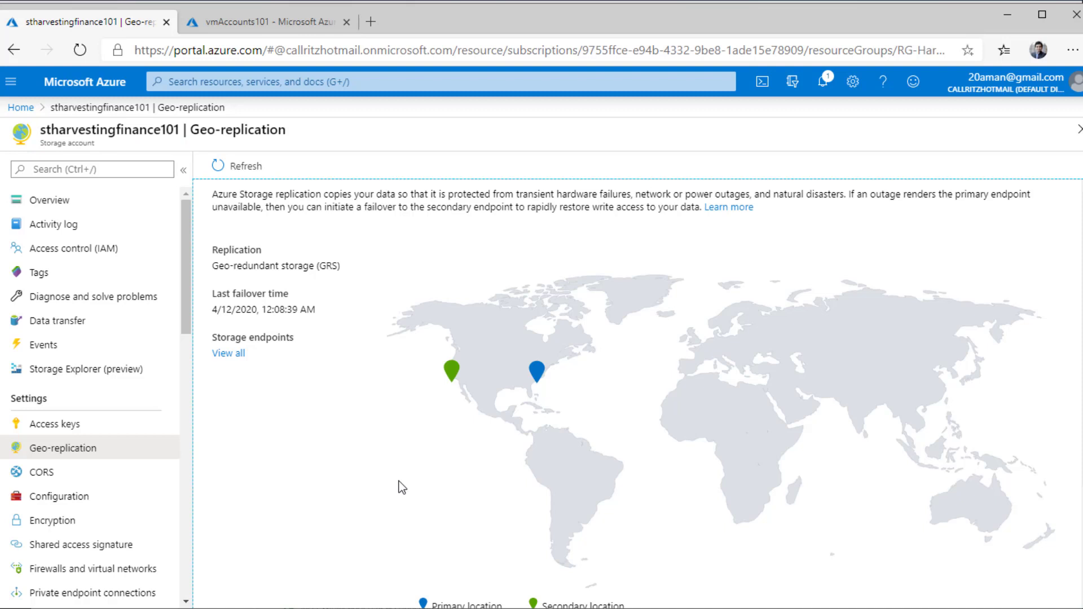
# Step: Initiate a failover of the storage account to its secondary region, confirming it with "yes"
pyautogui.scroll(-3, 398, 482)
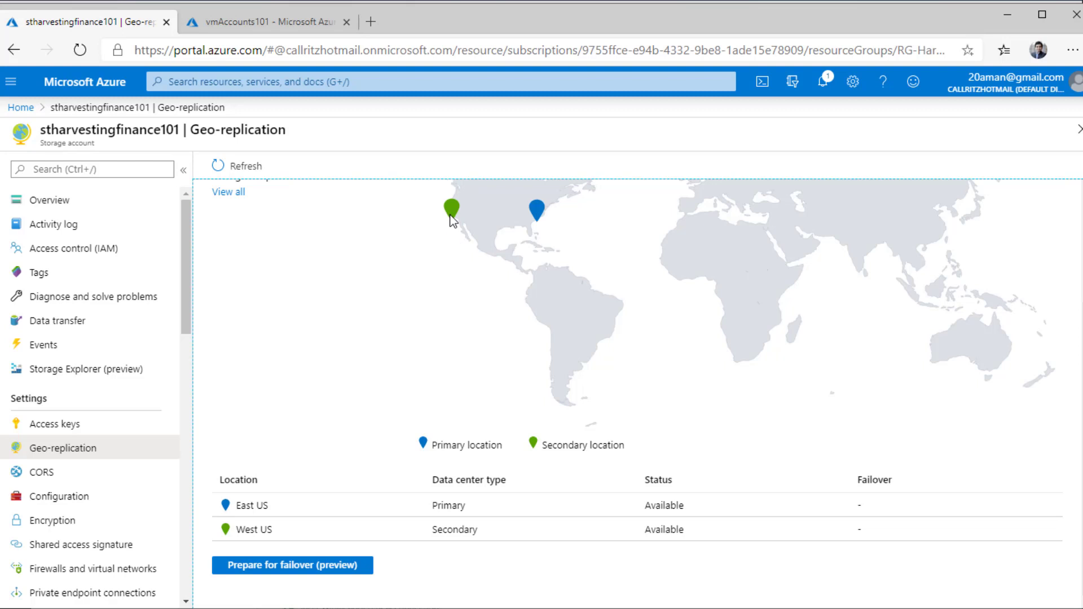
pyautogui.click(275, 566)
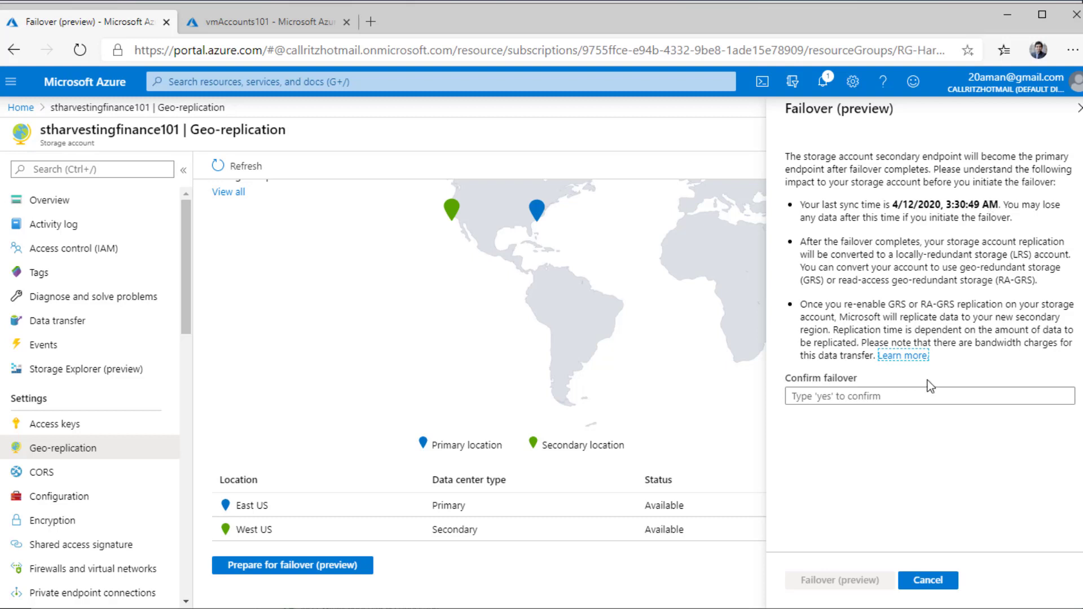
pyautogui.click(836, 393)
pyautogui.write('yes')
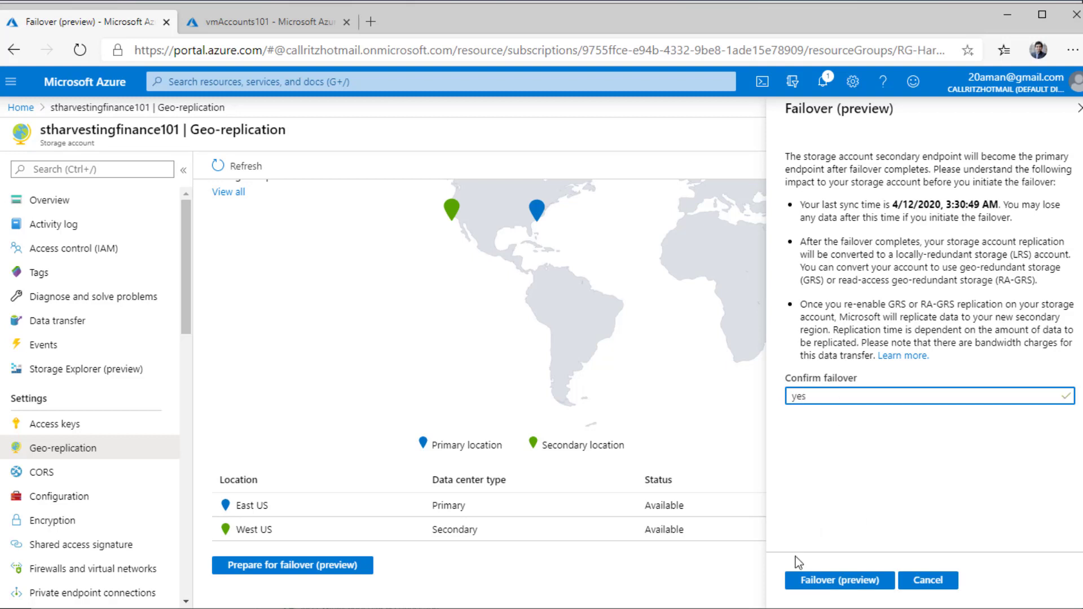
pyautogui.click(813, 582)
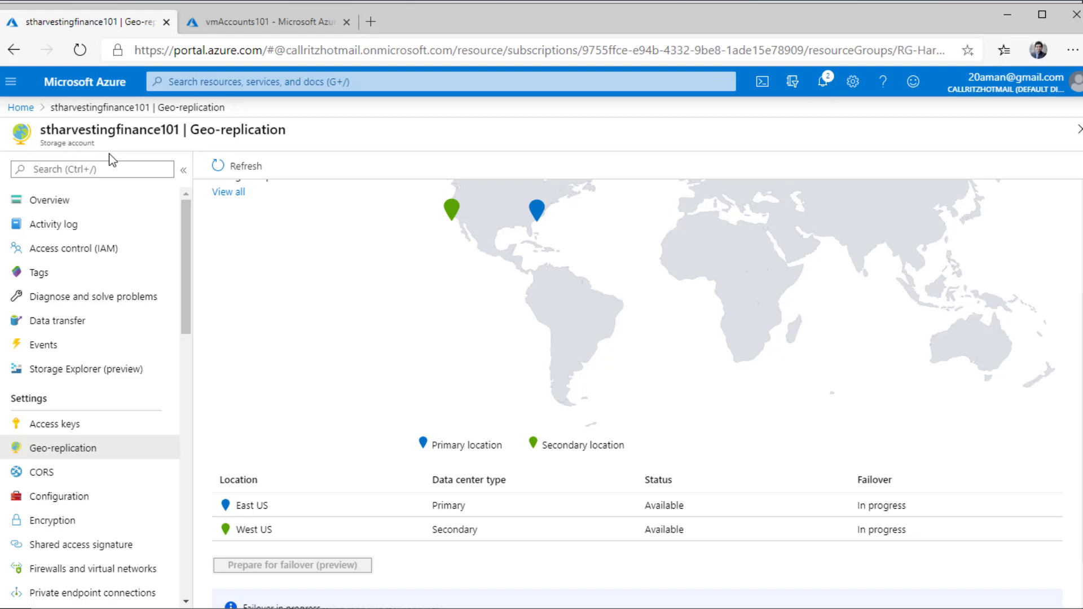
# Step: Check the notifications for the failover result, then examine the replication type and primary location on the geo-replication page
pyautogui.click(828, 82)
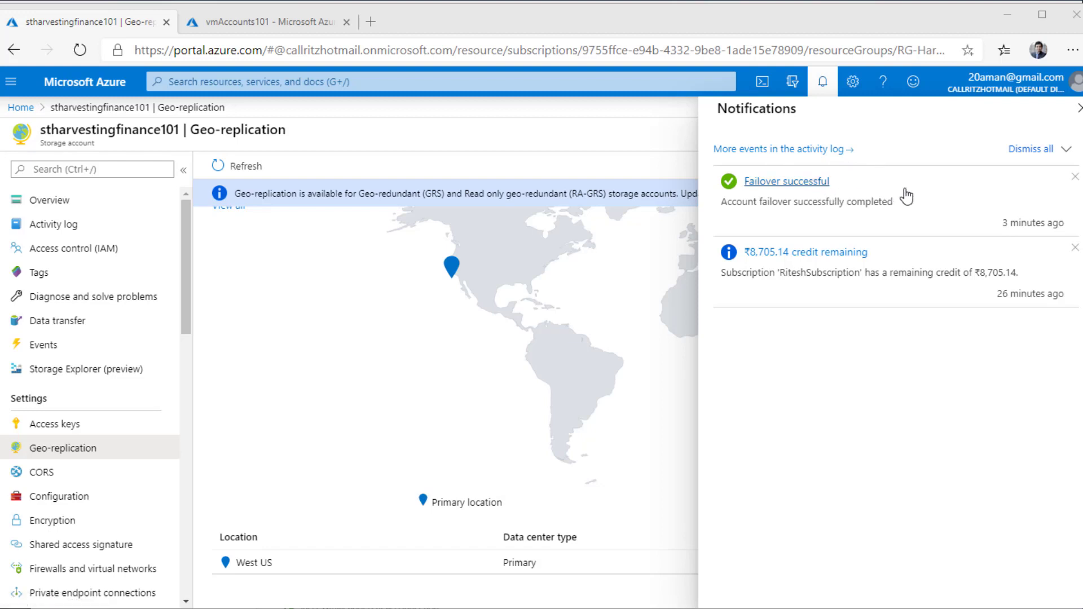
pyautogui.click(1077, 108)
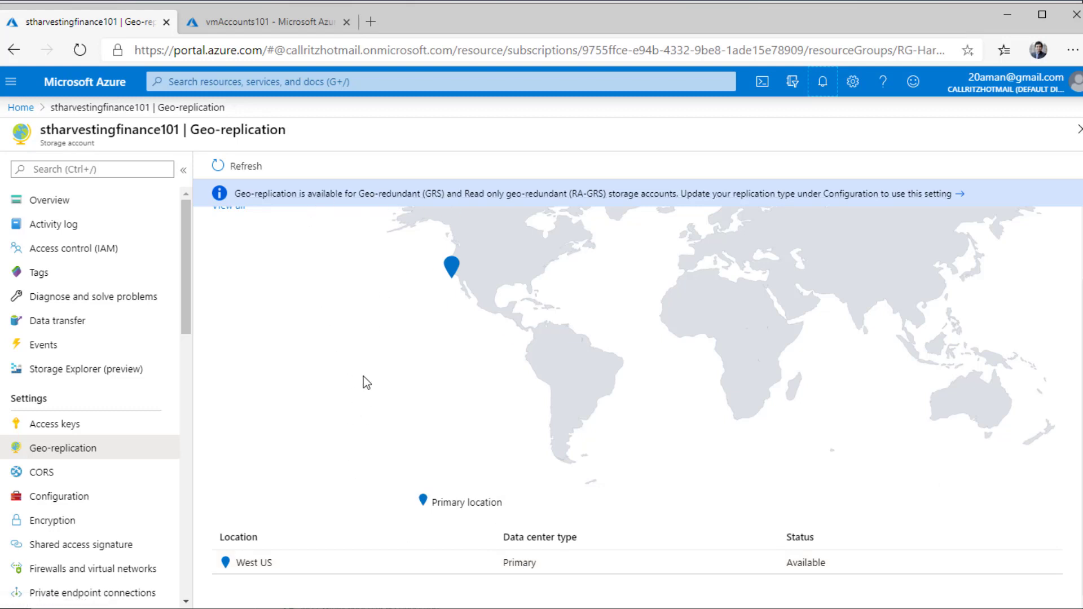
pyautogui.scroll(2, 363, 377)
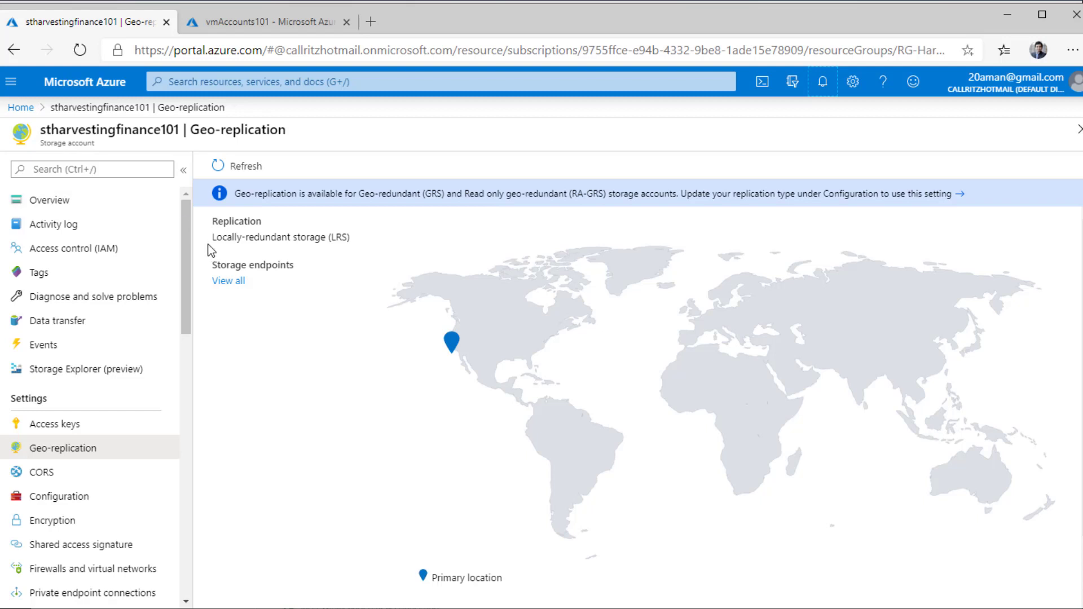
pyautogui.moveTo(211, 241); pyautogui.dragTo(344, 239)
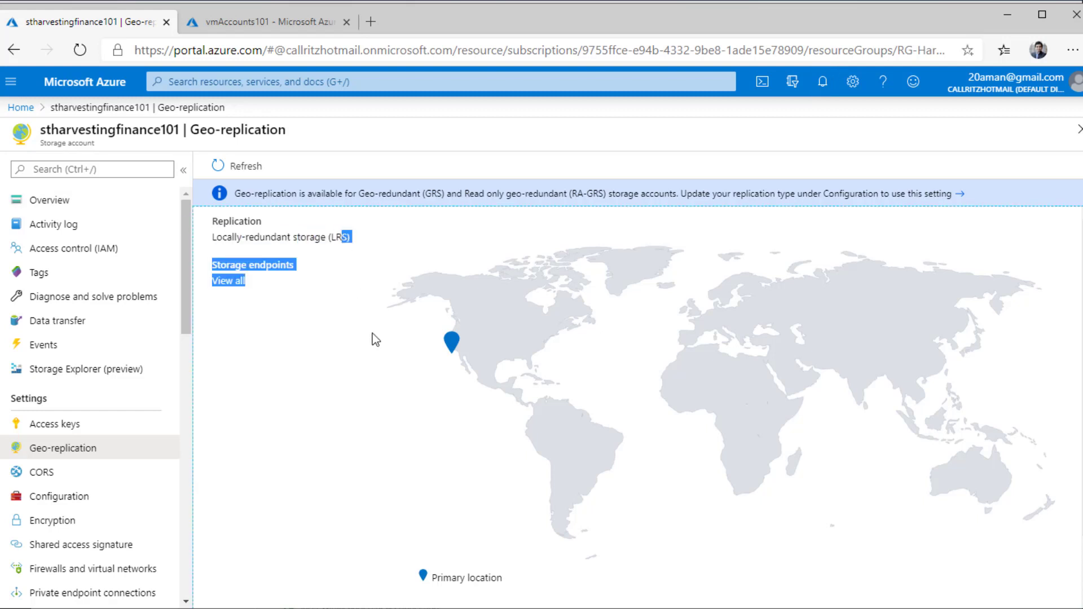
pyautogui.click(373, 338)
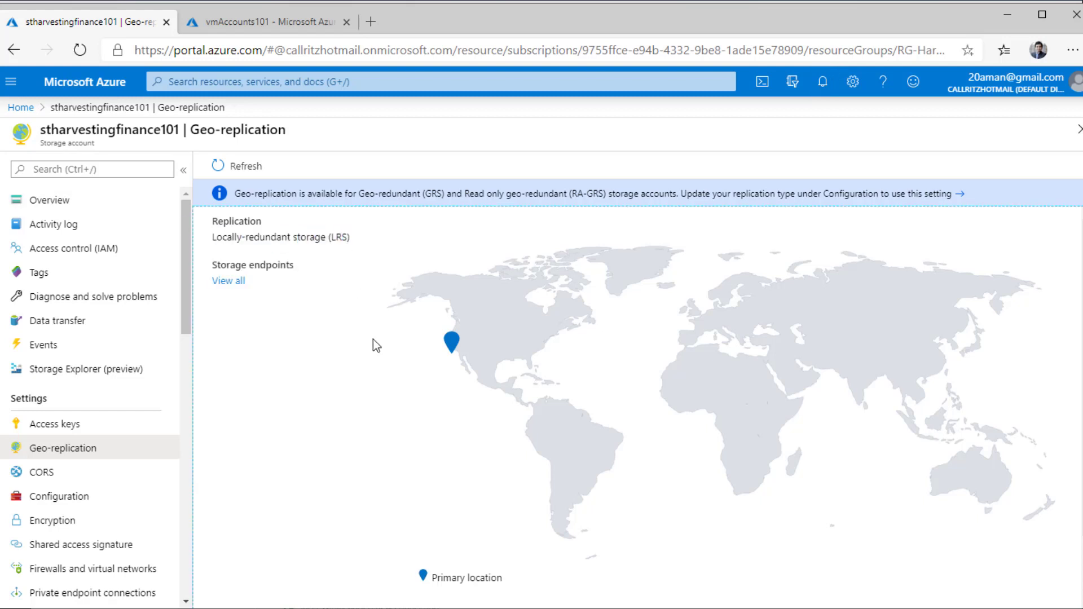
# Step: Check the storage account's location and name on its overview page
pyautogui.click(73, 208)
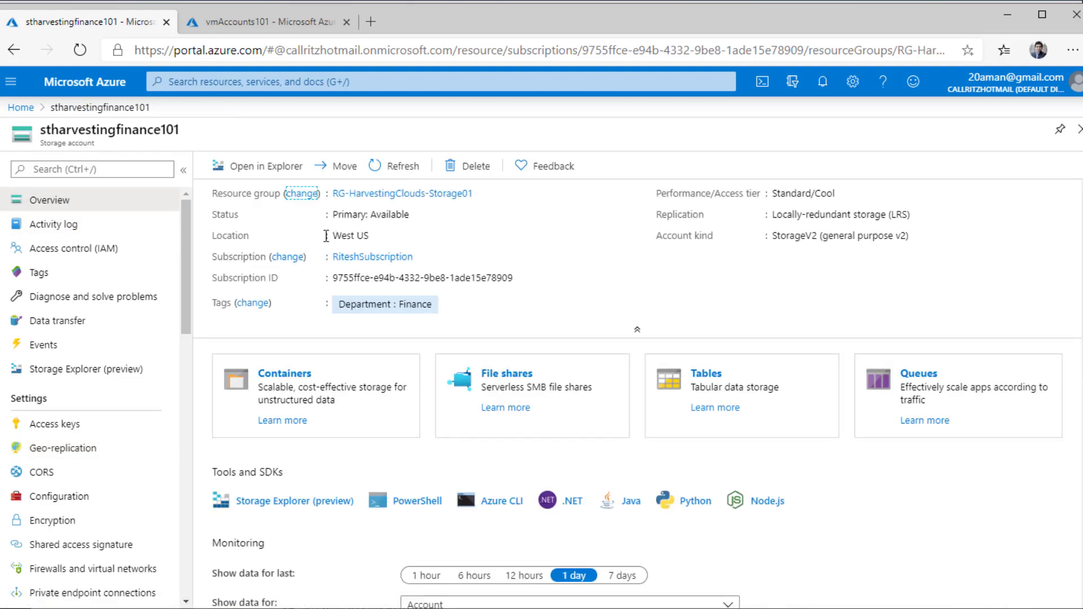
pyautogui.moveTo(332, 237); pyautogui.dragTo(373, 243)
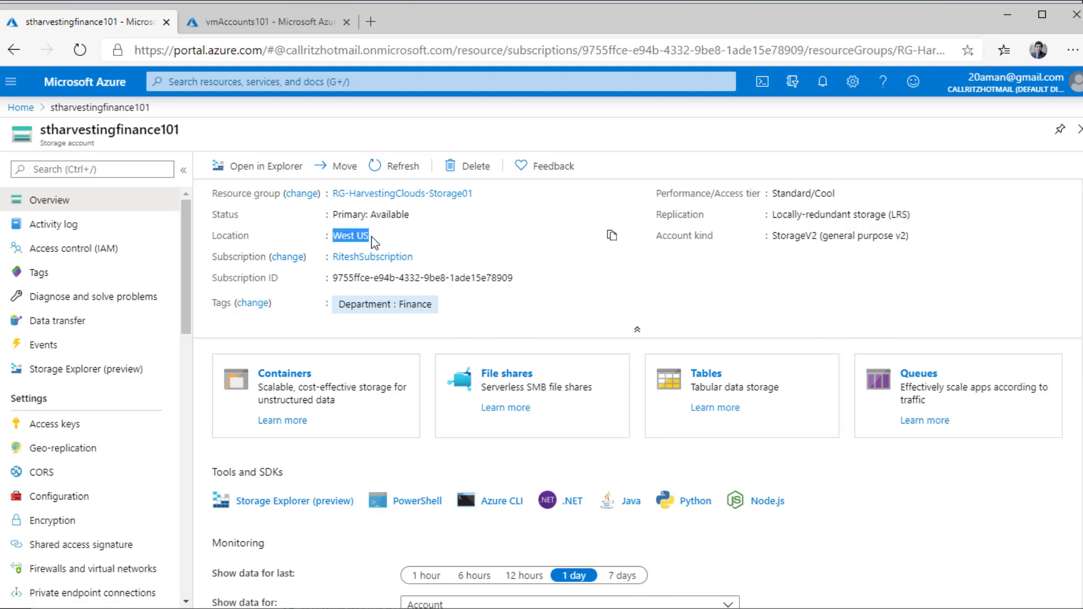
pyautogui.click(401, 239)
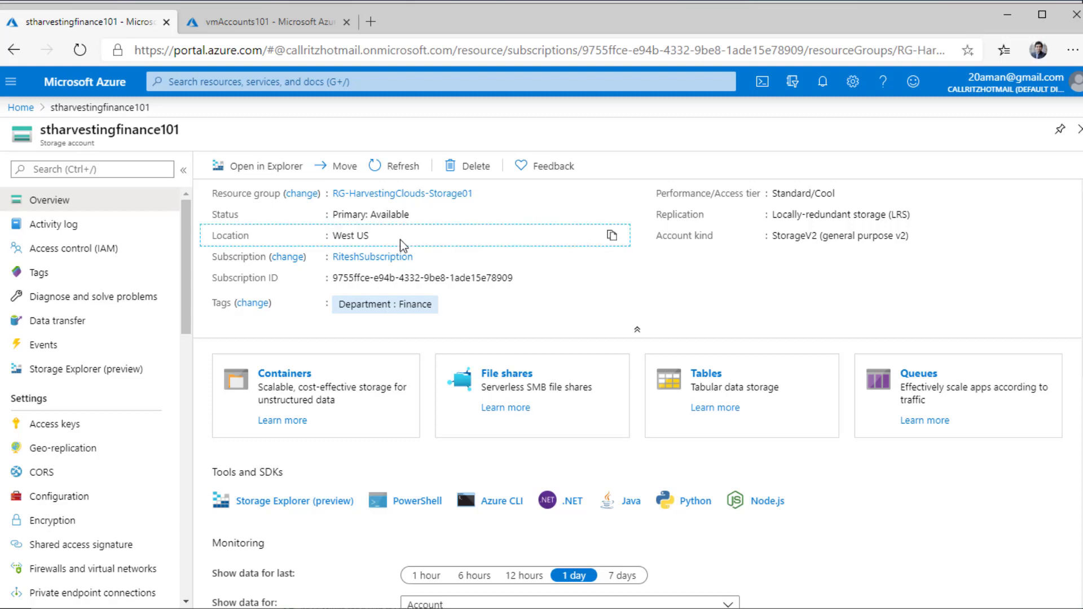
pyautogui.doubleClick(146, 133)
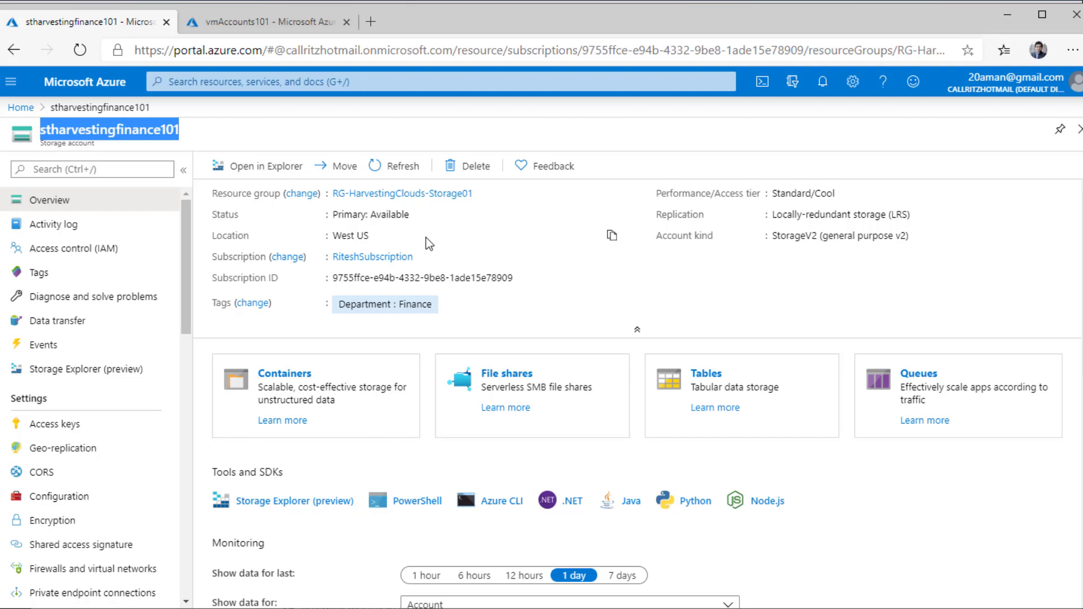
# Step: Review the geo-replication locations and the replication options available in the configuration, leaving the replication setting as it is
pyautogui.click(92, 462)
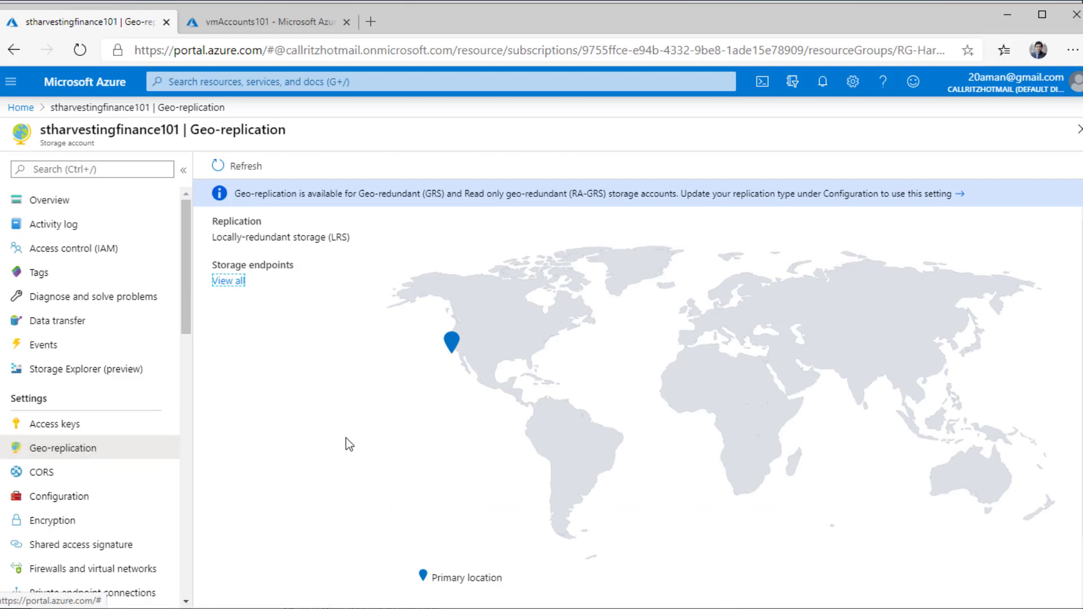
pyautogui.scroll(-1, 347, 438)
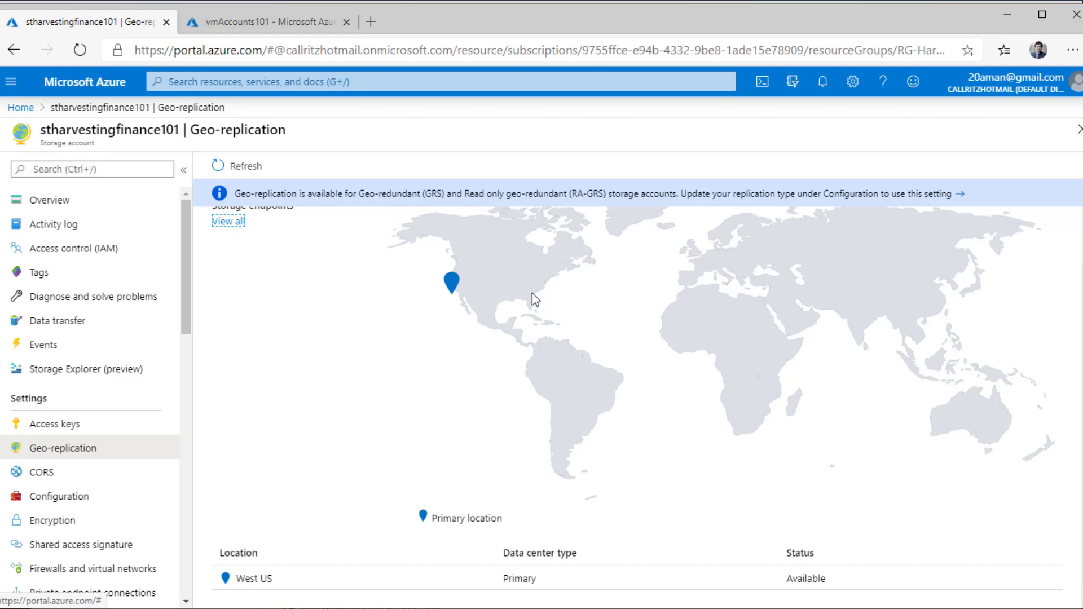
pyautogui.click(31, 502)
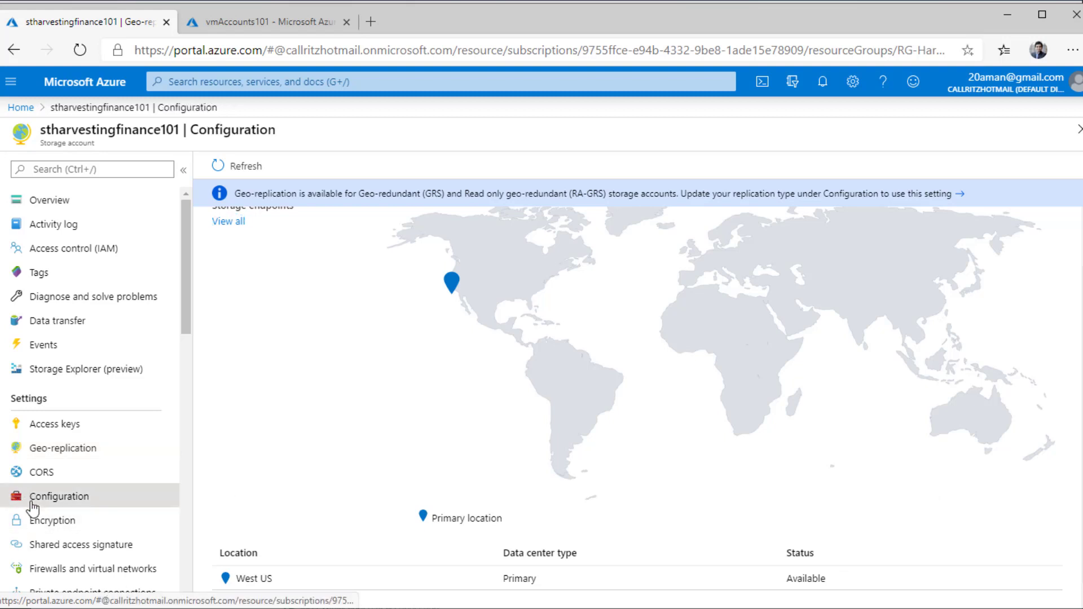
pyautogui.click(374, 451)
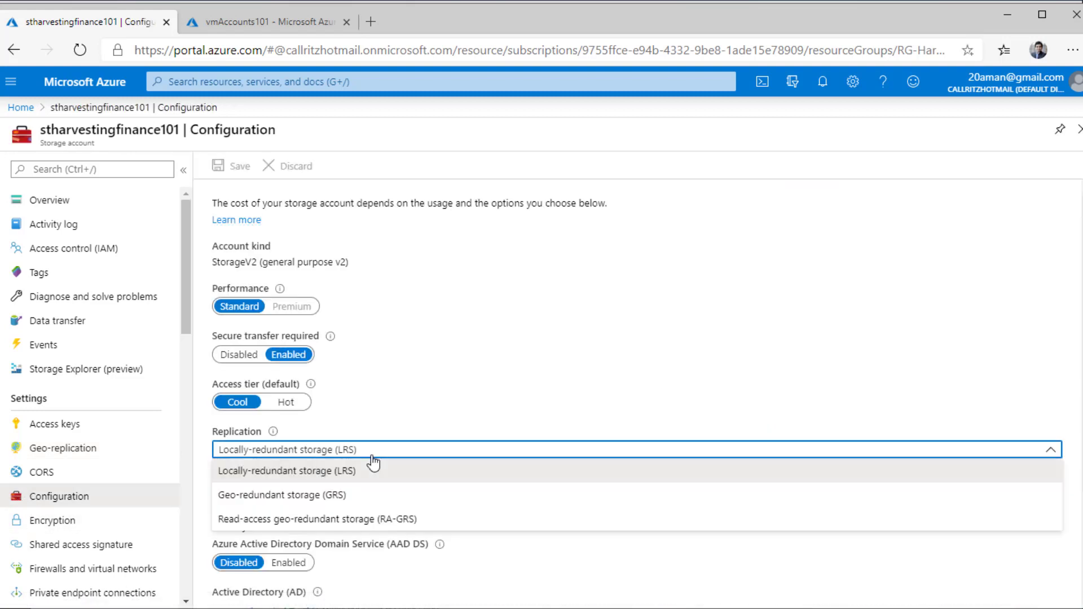
pyautogui.click(447, 405)
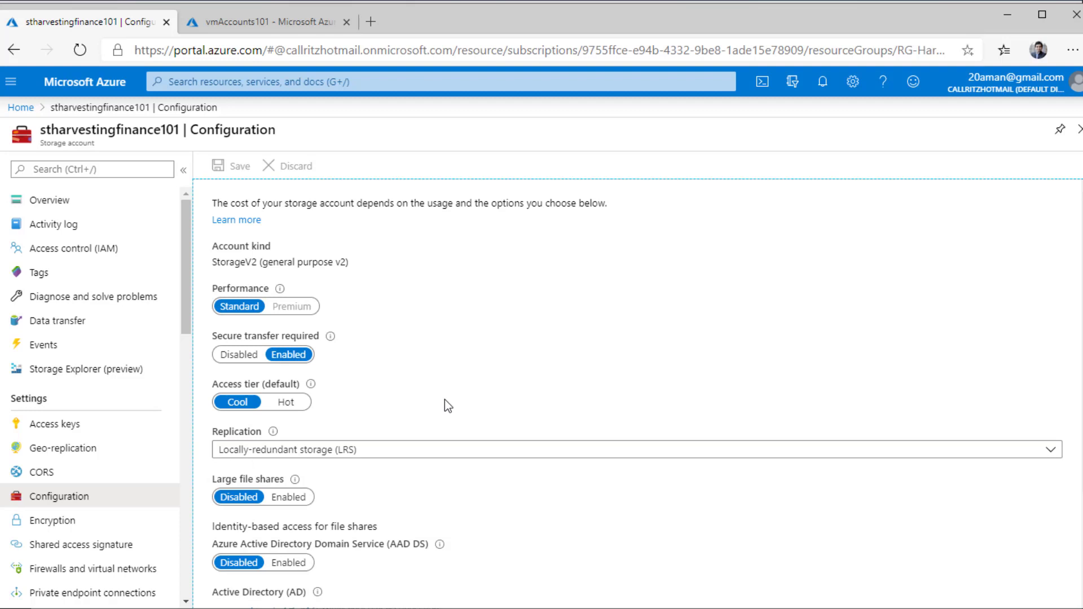
pyautogui.click(111, 452)
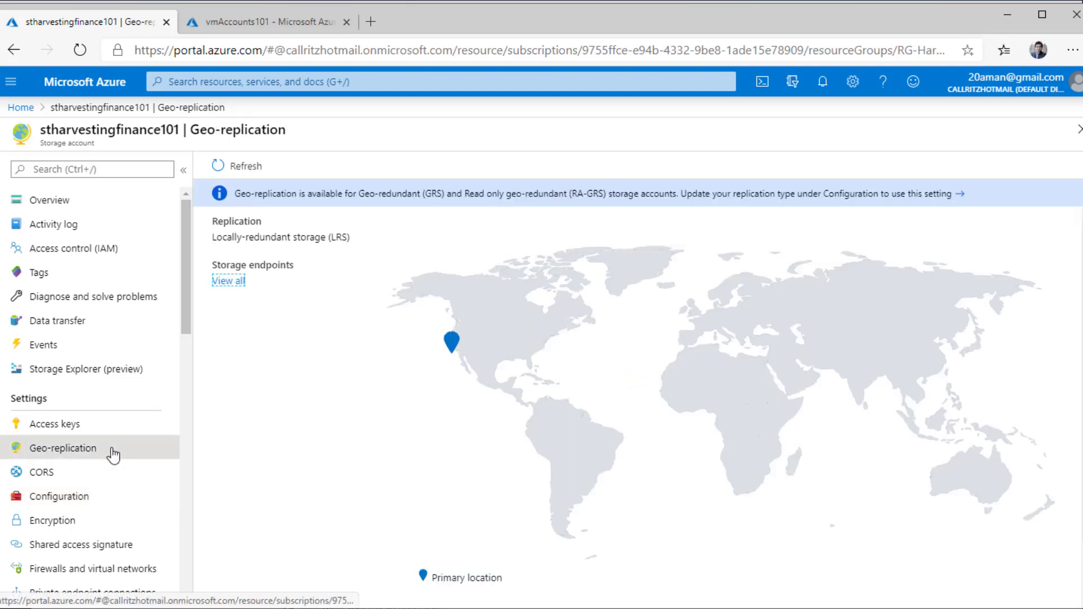
pyautogui.scroll(-2, 442, 440)
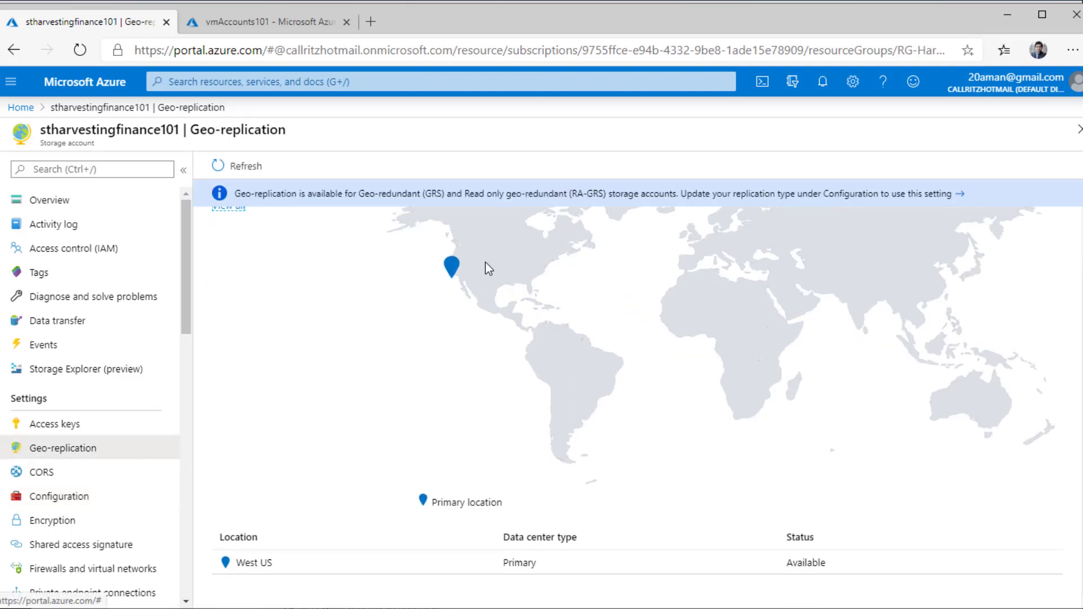